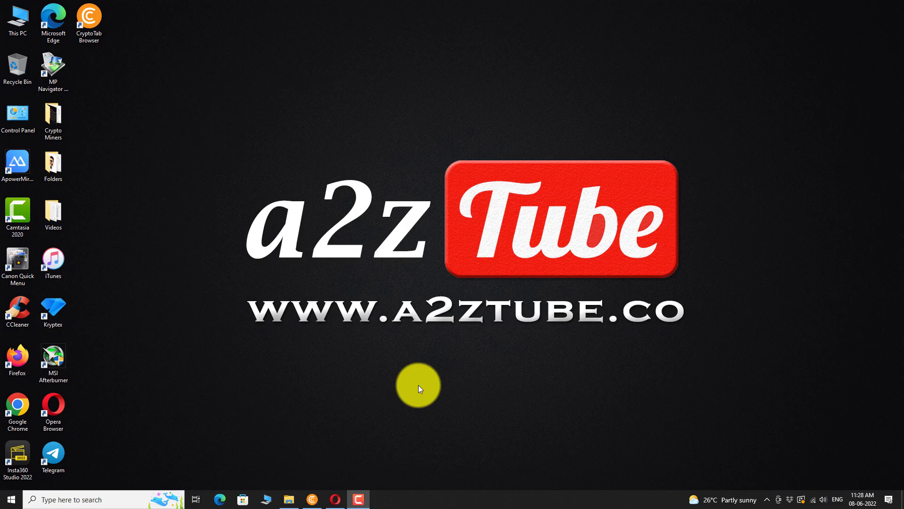
Launch Chrome, load youtube.com and start signing in via SIGN IN
double_click(21, 401)
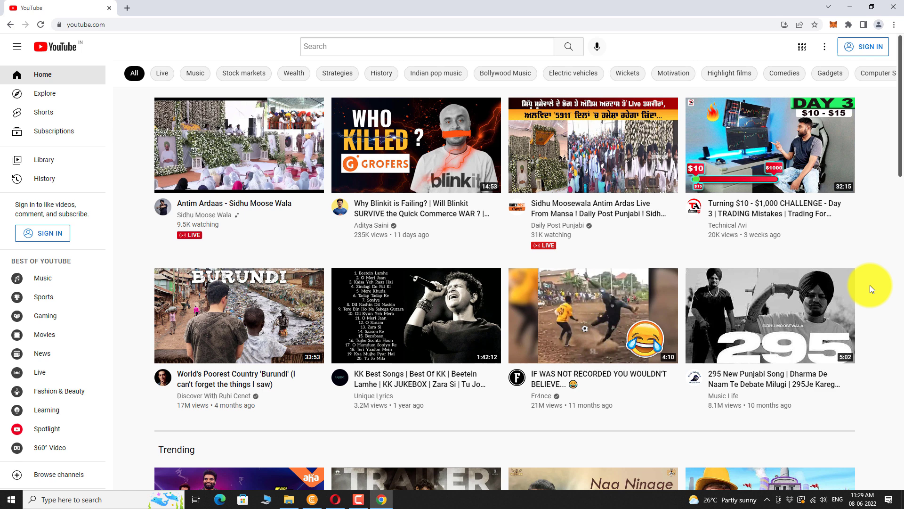
left_click(859, 47)
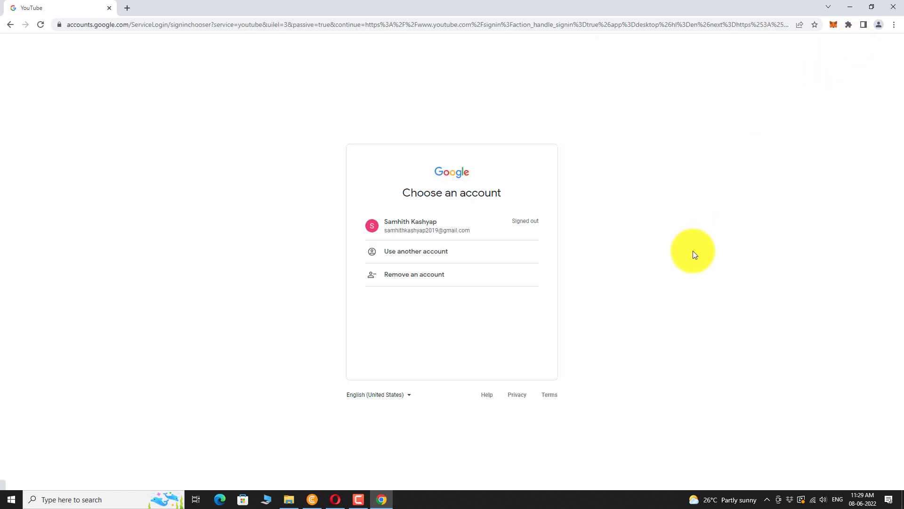
Choose the saved Google account, enter its password and submit with Next
left_click(423, 226)
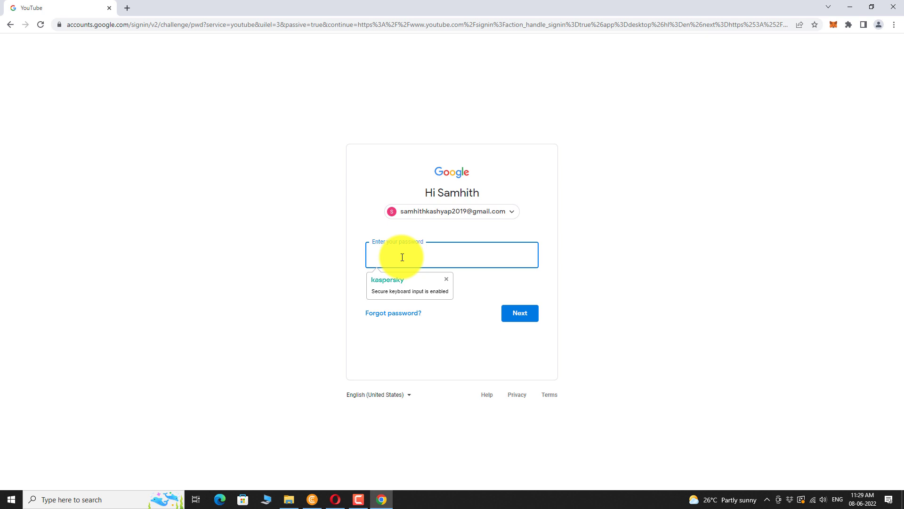
type("**********")
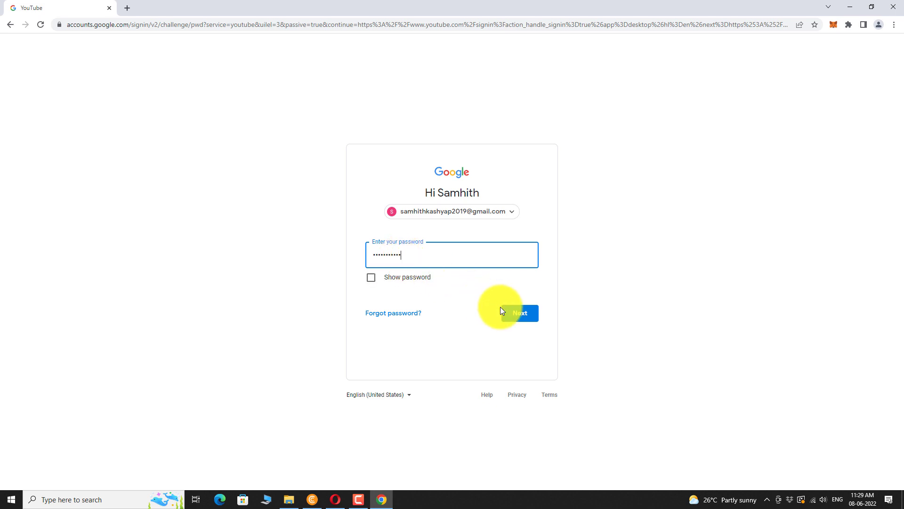
left_click(514, 312)
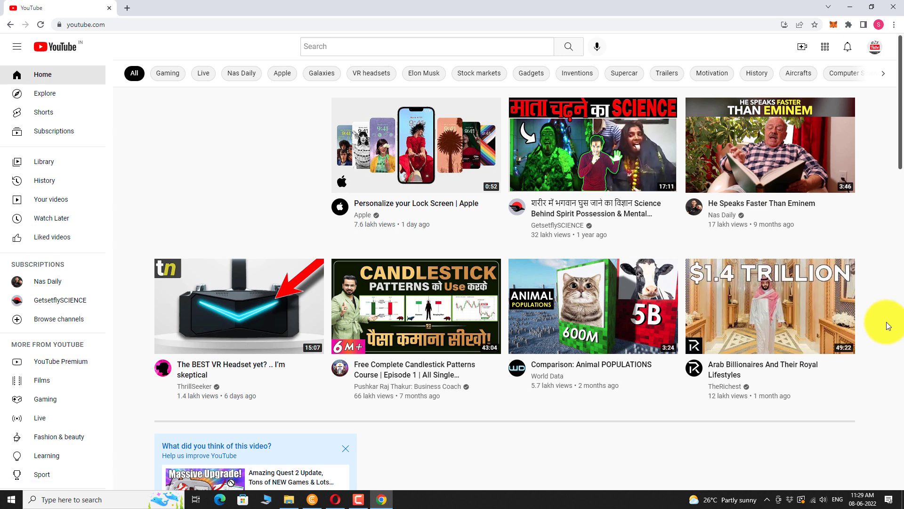
Bring up the account menu from the profile avatar at the top right
left_click(876, 46)
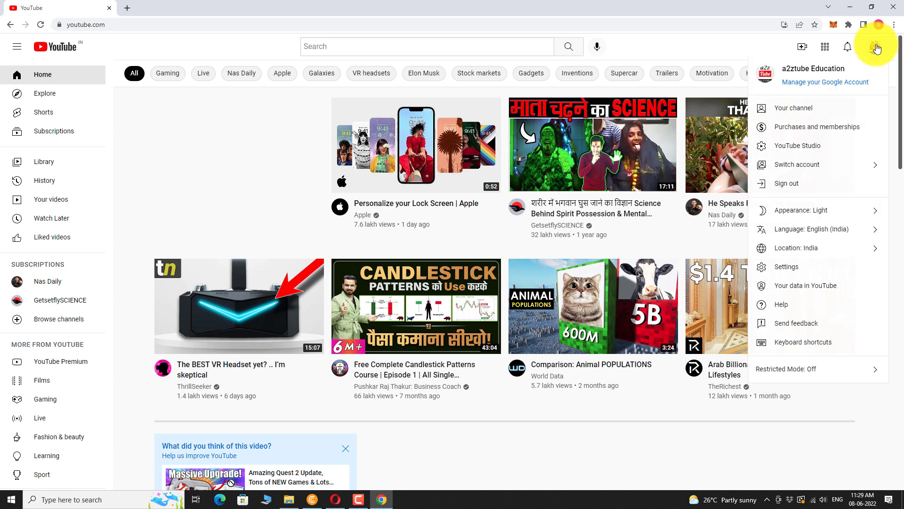
Show the Choose your language list from Language: English (India)
left_click(814, 230)
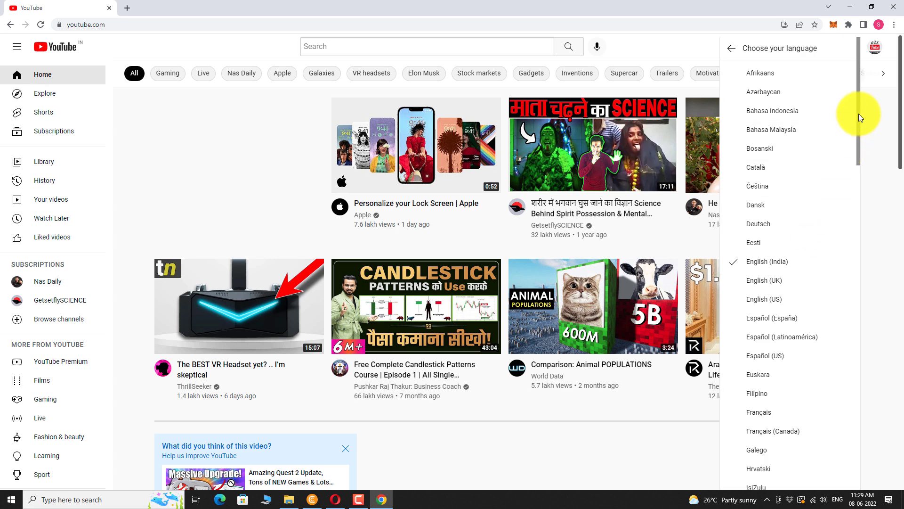
left_click_drag(858, 114, 857, 360)
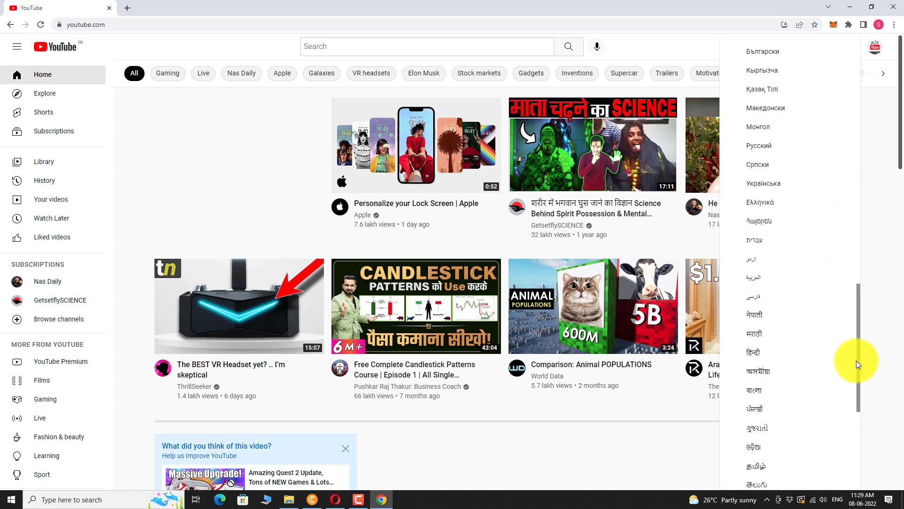
Pick हिन्दी so the home page reloads with a Hindi interface
left_click(753, 352)
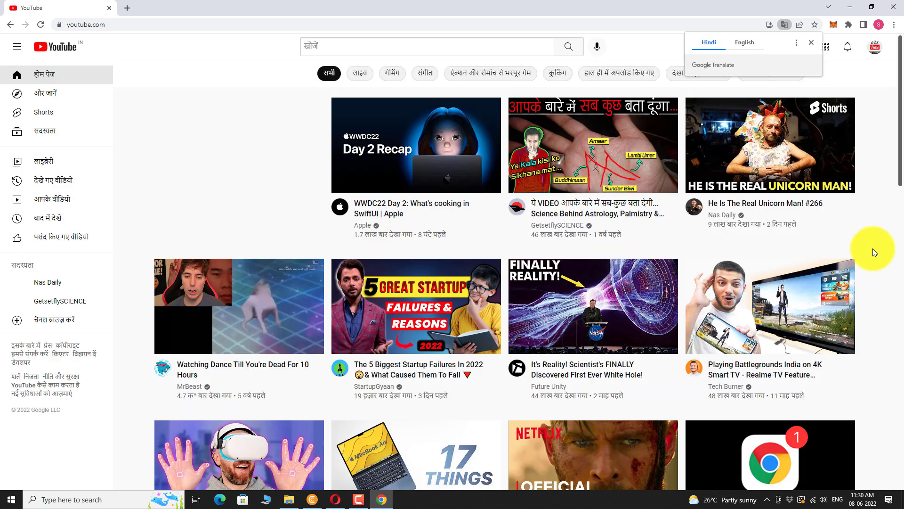